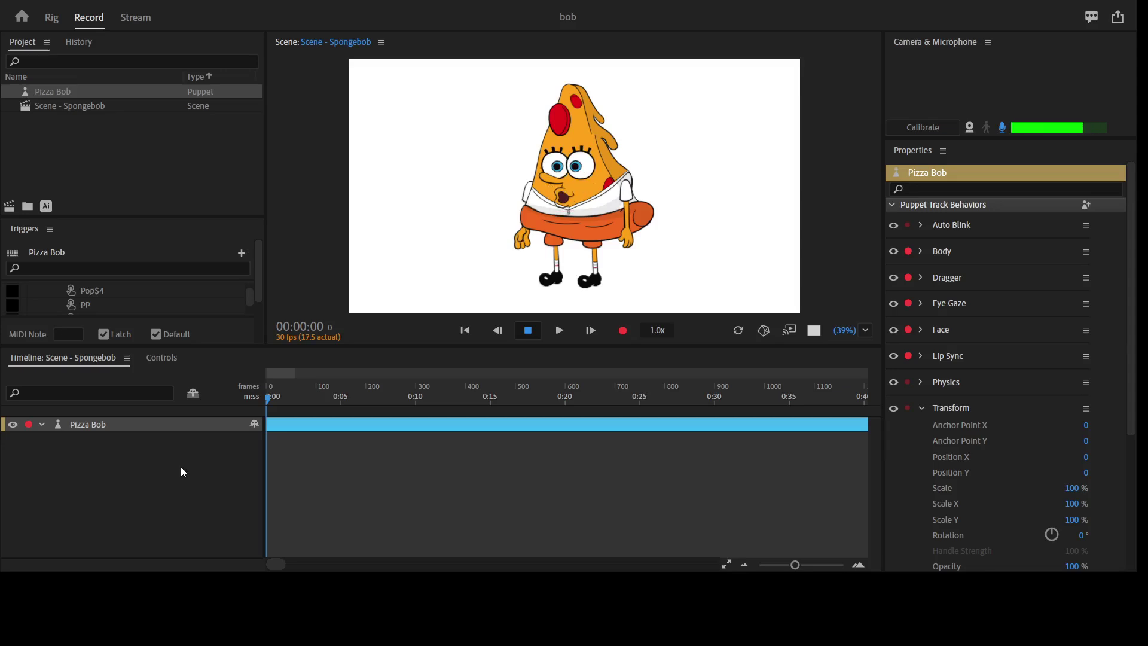
Check the scene and Pizza Bob track settings, then toggle the Scene panel to full window
click(181, 467)
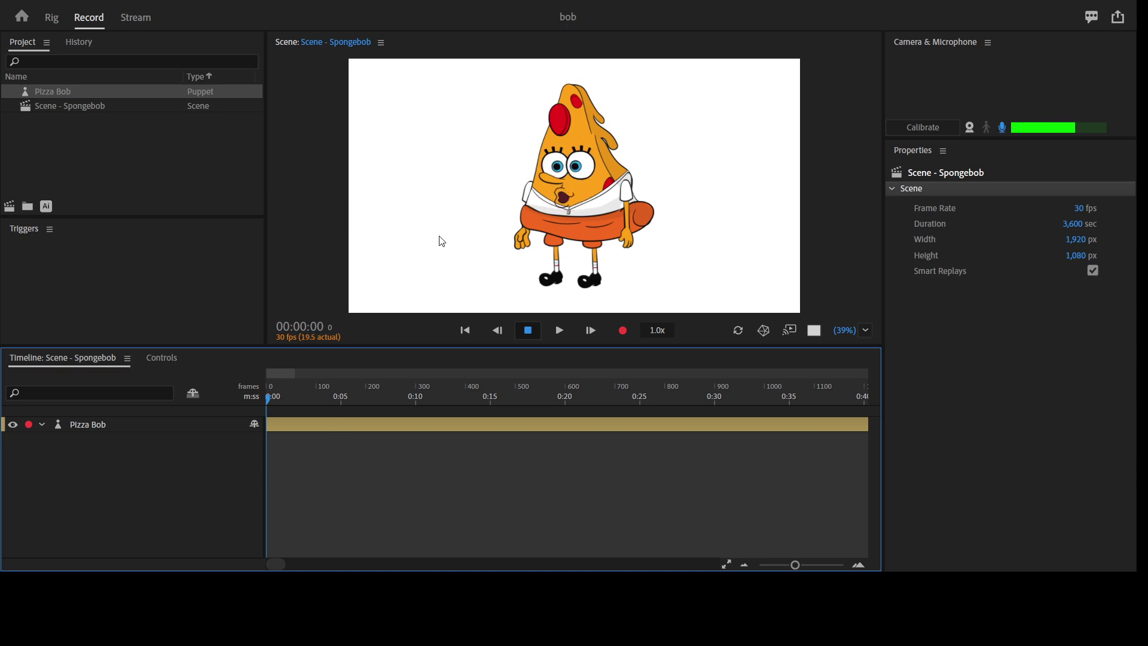
click(103, 430)
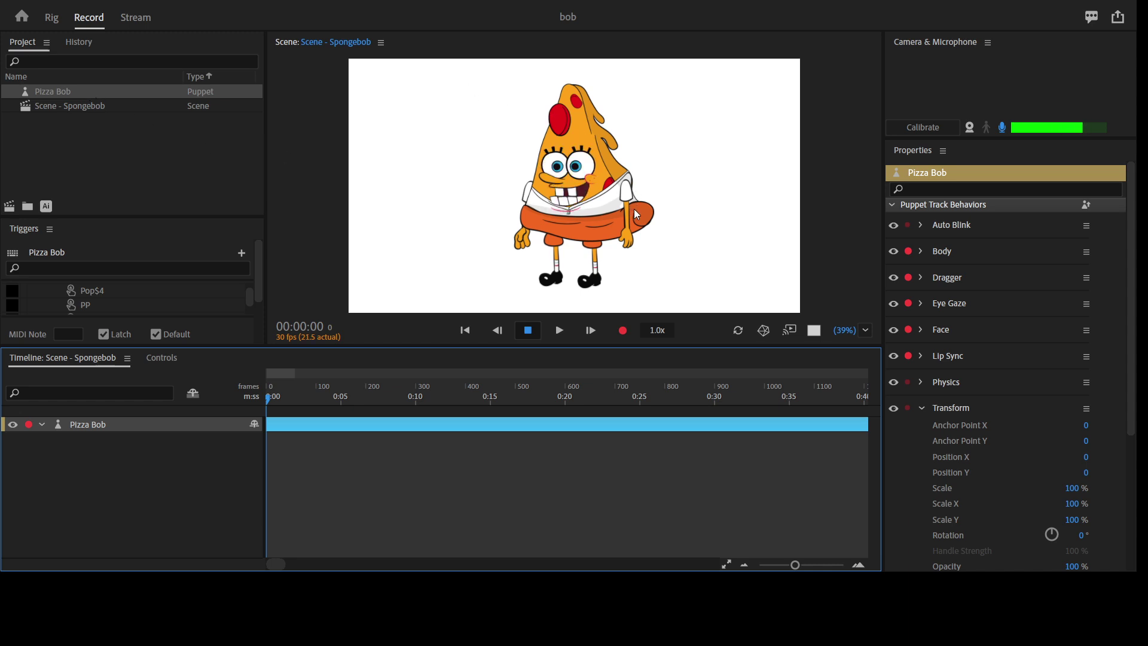
key(grave)
key(grave)
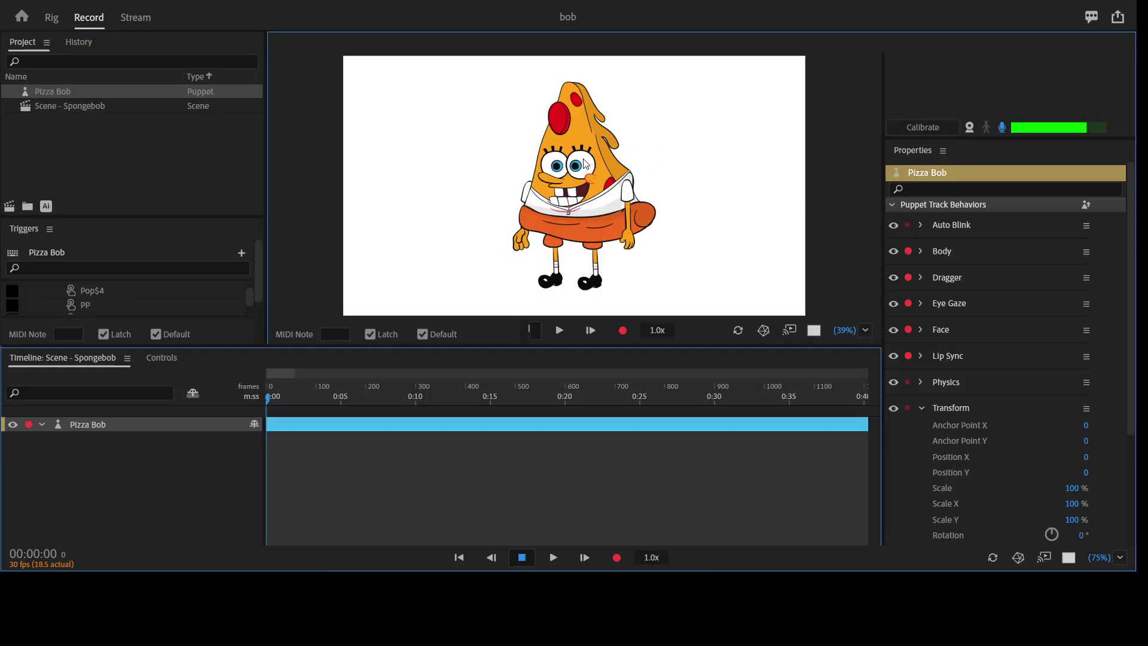
key(grave)
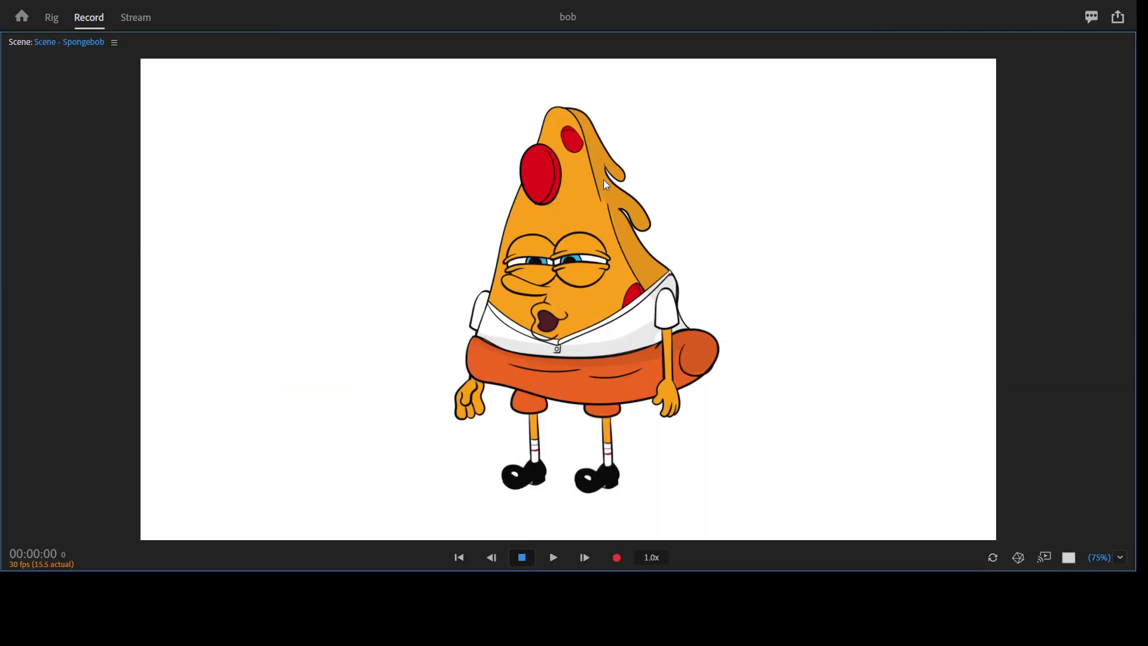
key(grave)
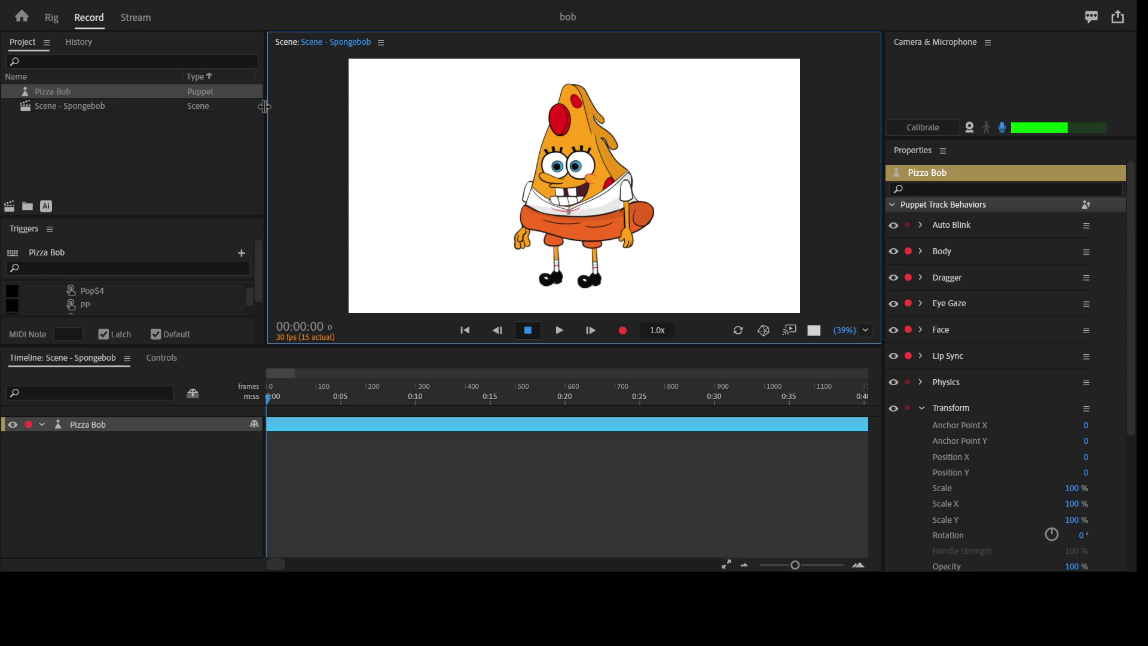
Show the Pizza Bob puppet's settings and mesh, then toggle the maximized scene view off again
click(83, 89)
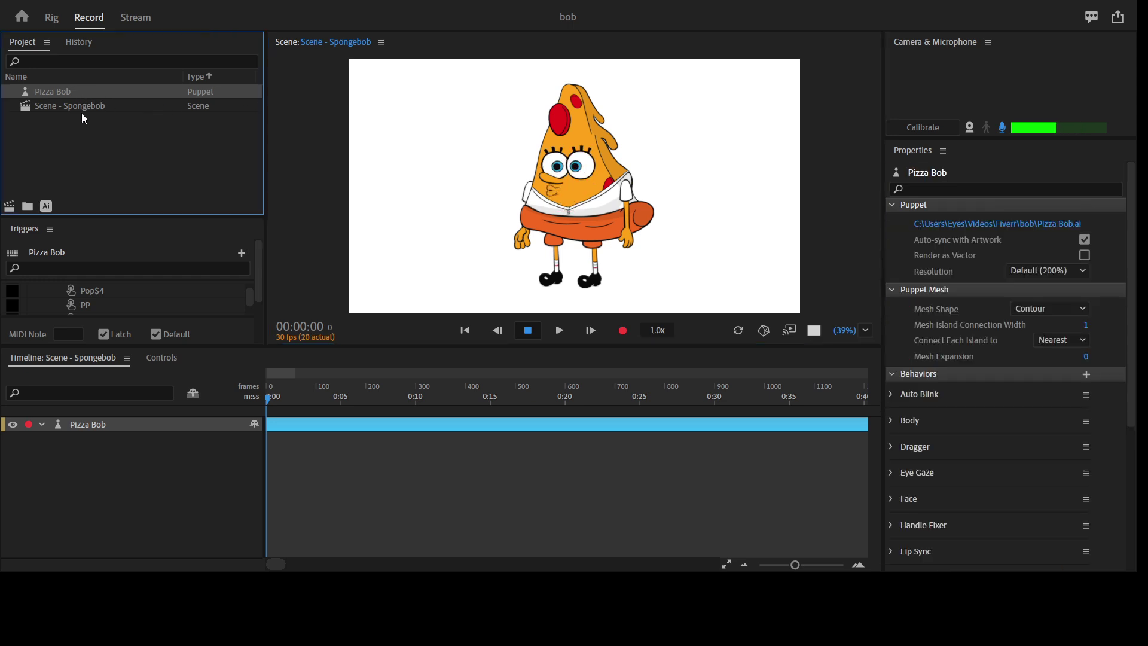
click(131, 422)
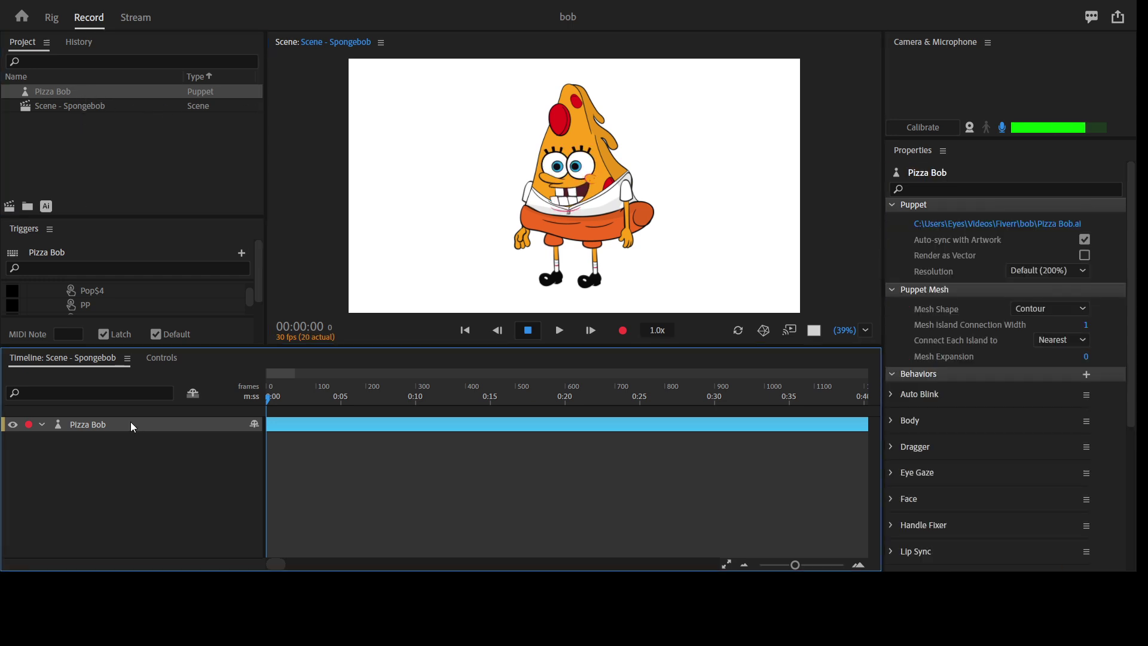
key(grave)
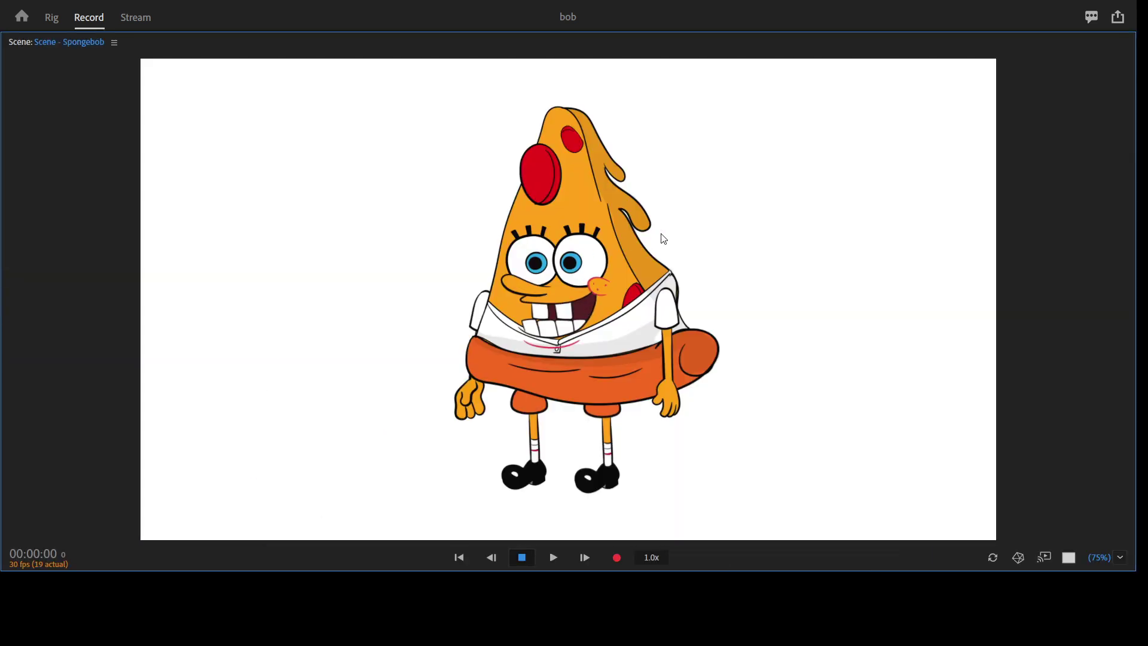
key(grave)
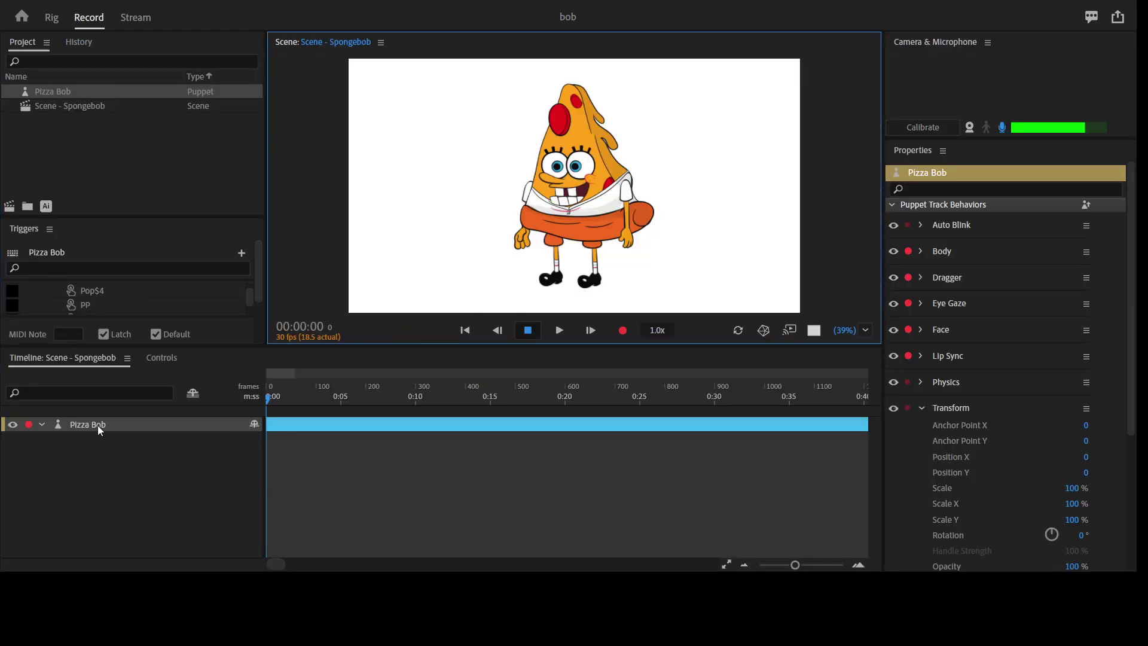
Switch between the Controls trigger grid and the Timeline, then maximize the scene
click(164, 358)
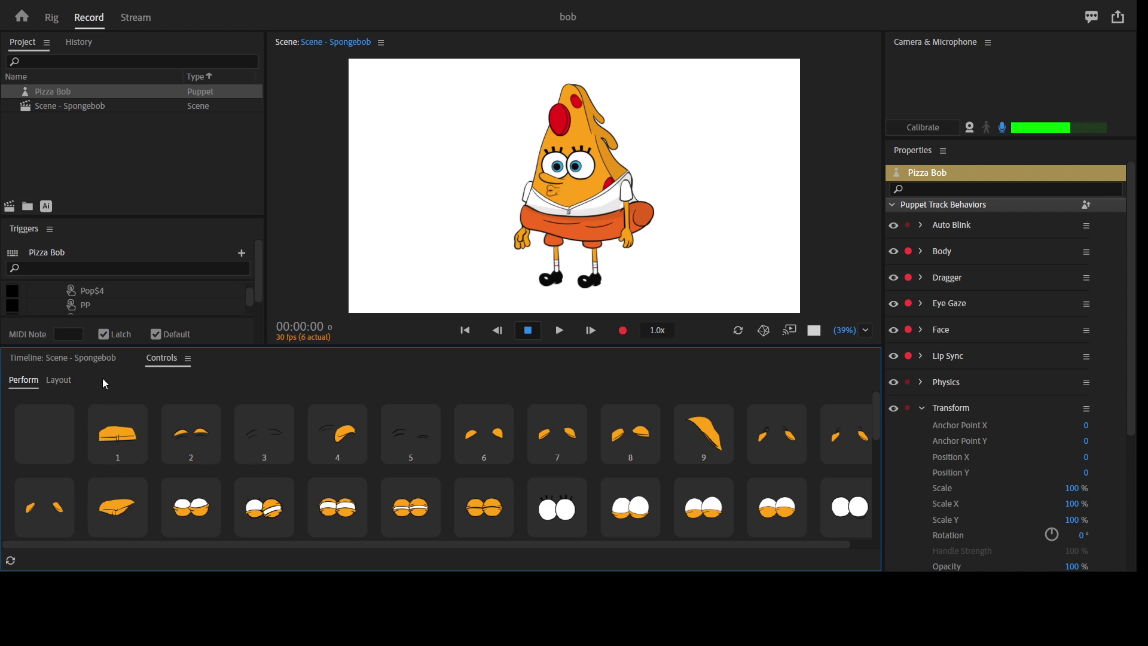
click(104, 360)
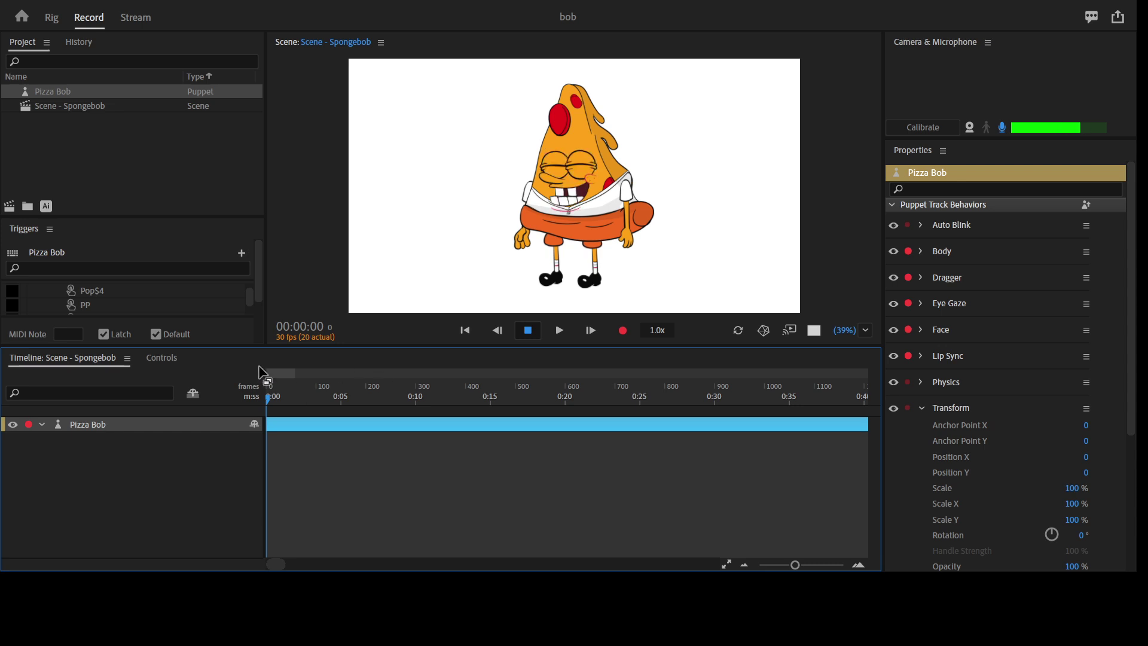
click(163, 356)
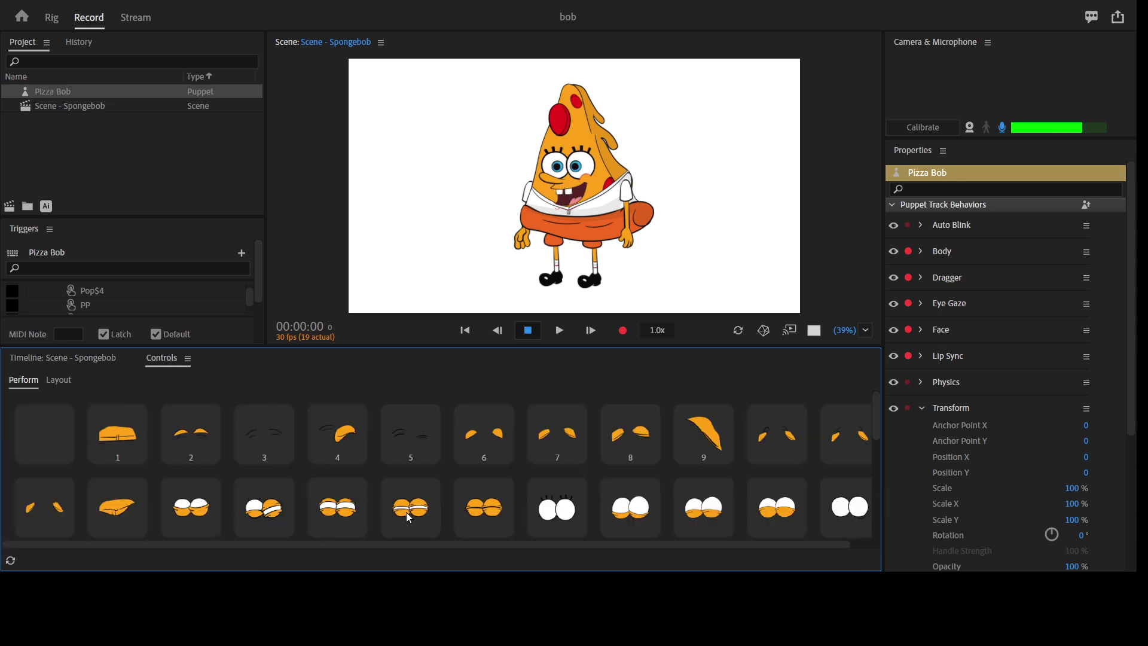
scroll(473, 493, down, 5)
scroll(433, 437, down, 3)
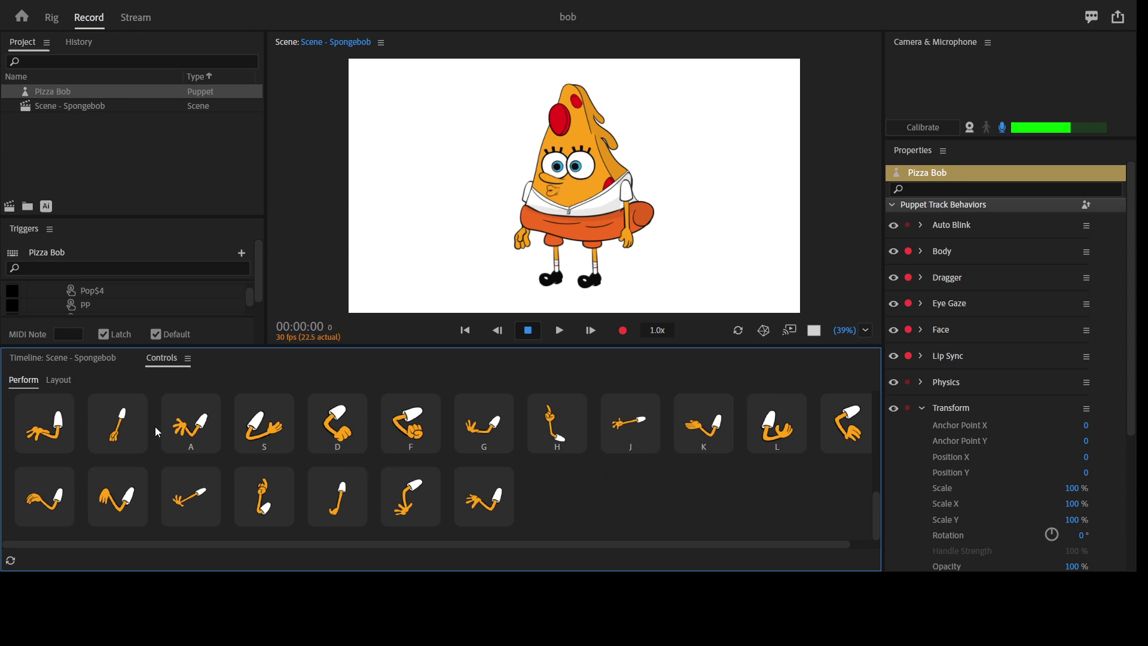
click(89, 358)
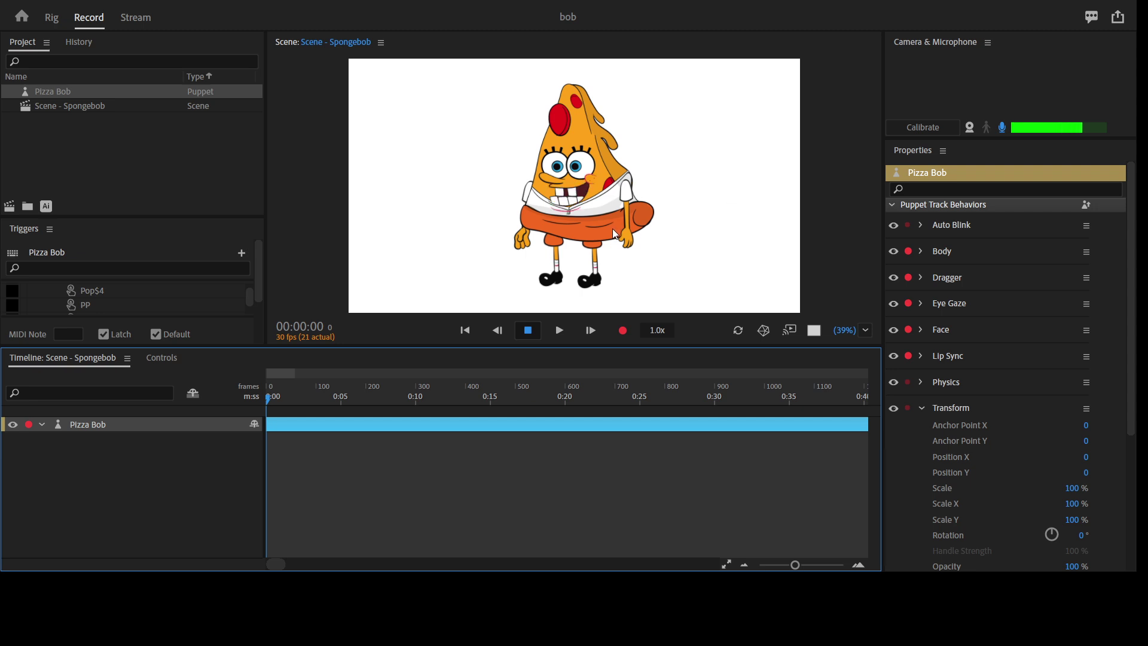
key(grave)
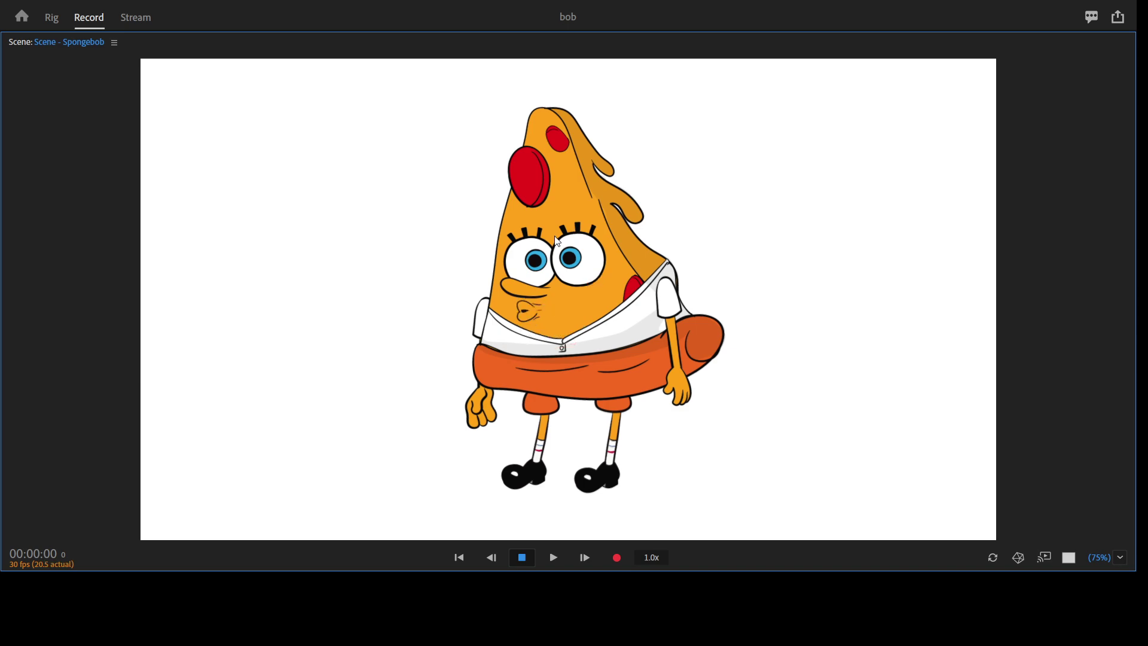
Make Pizza Bob squint and wink with the Controls triggers, then restore his normal eyes
key(grave)
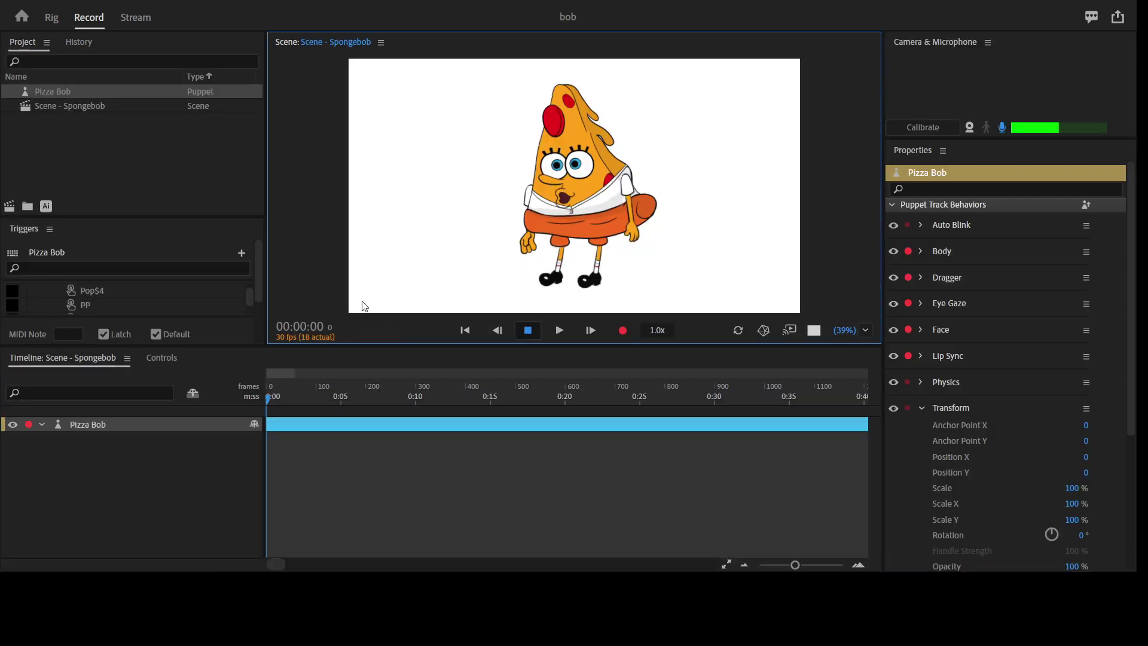
click(161, 360)
scroll(367, 435, up, 5)
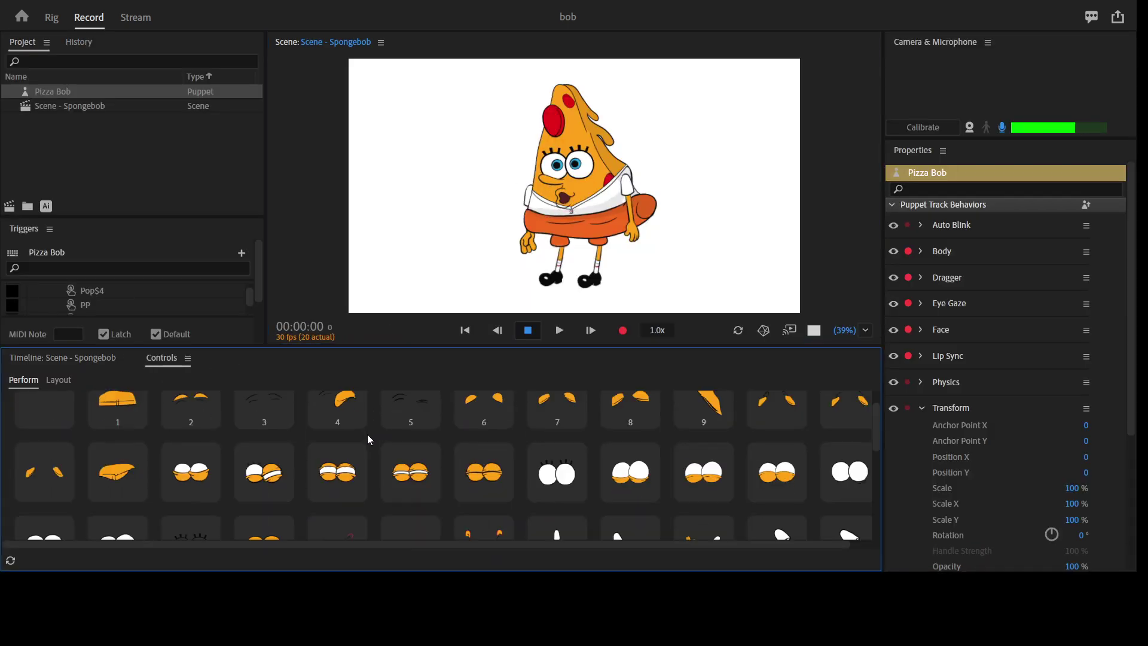
scroll(370, 417, down, 2)
scroll(363, 397, up, 1)
scroll(362, 397, up, 1)
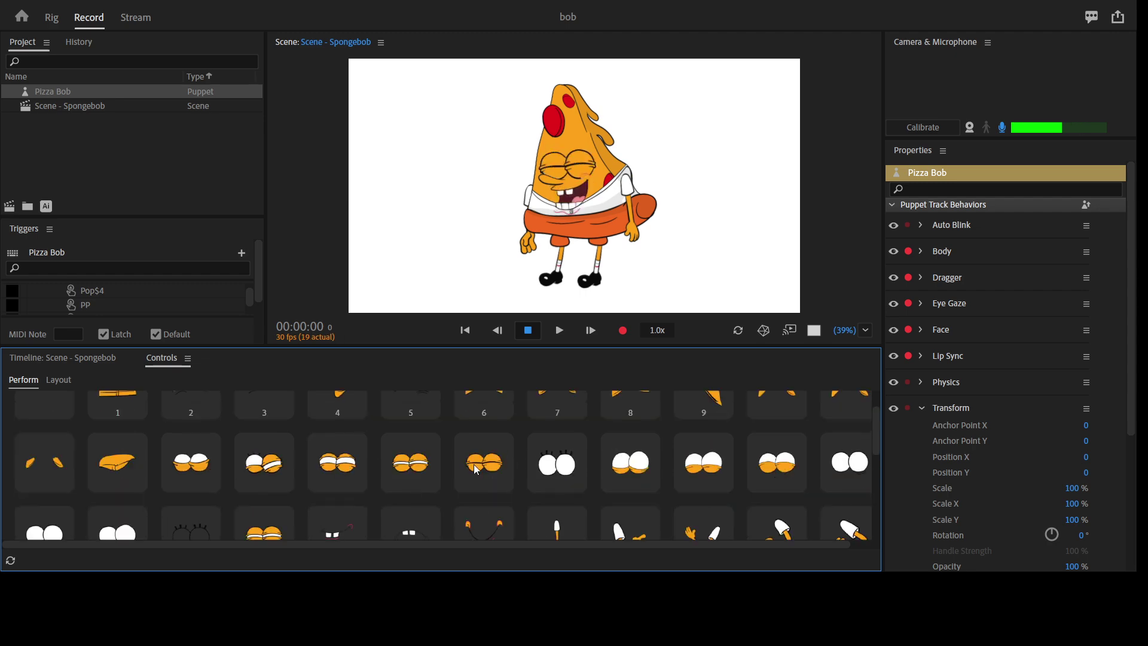
click(197, 467)
click(277, 462)
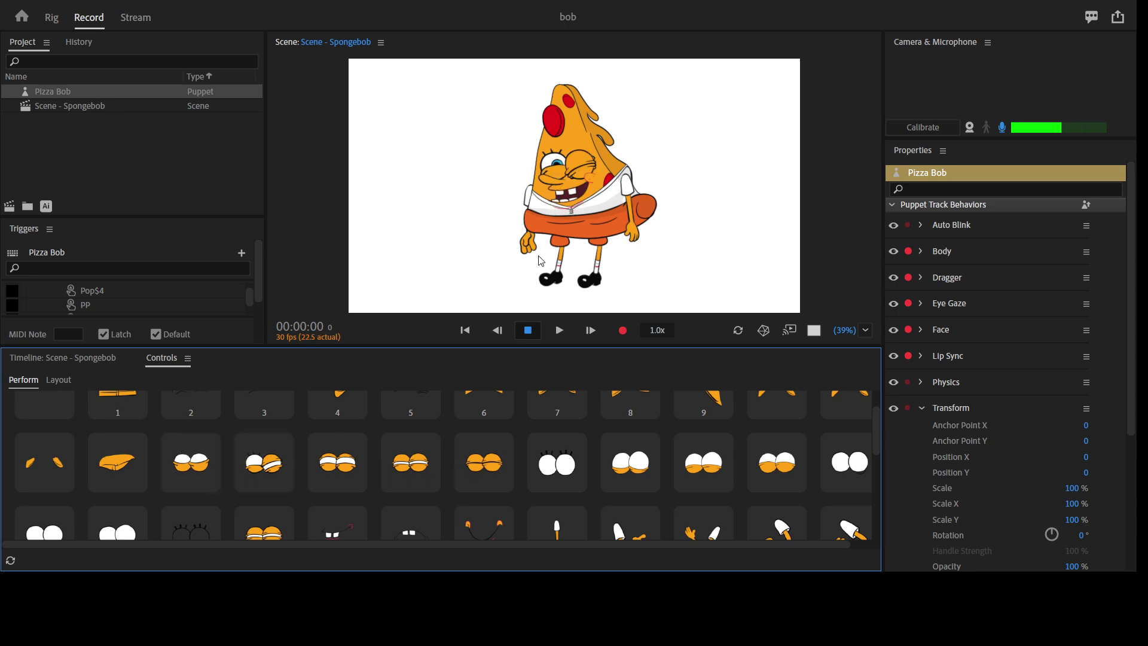
key(grave)
key(grave)
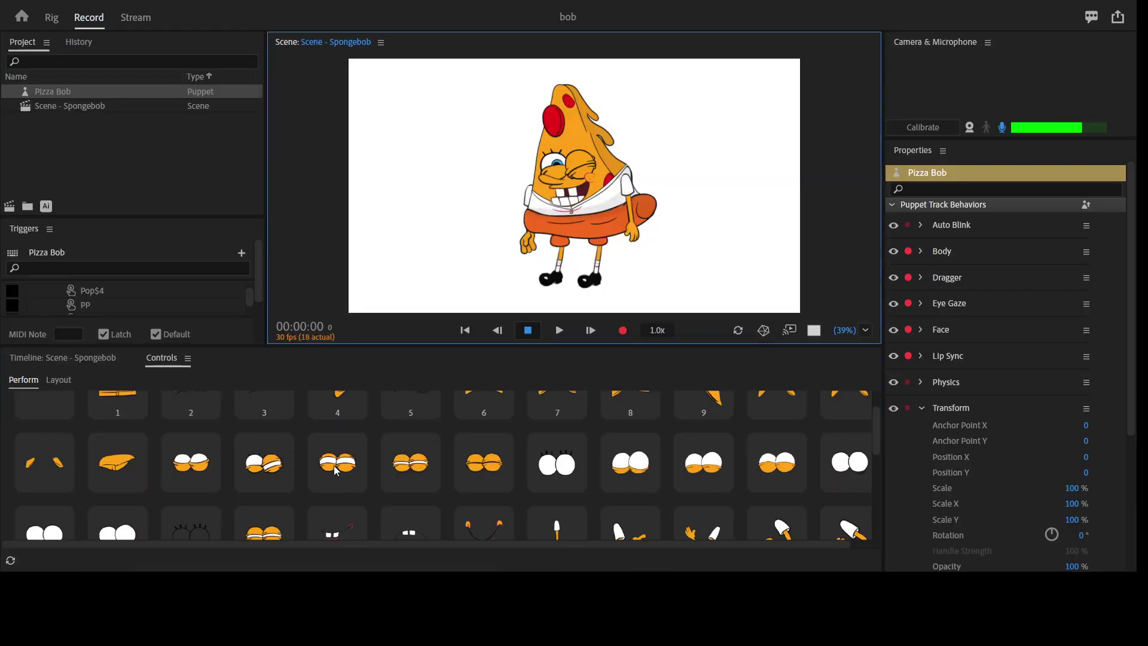
click(334, 466)
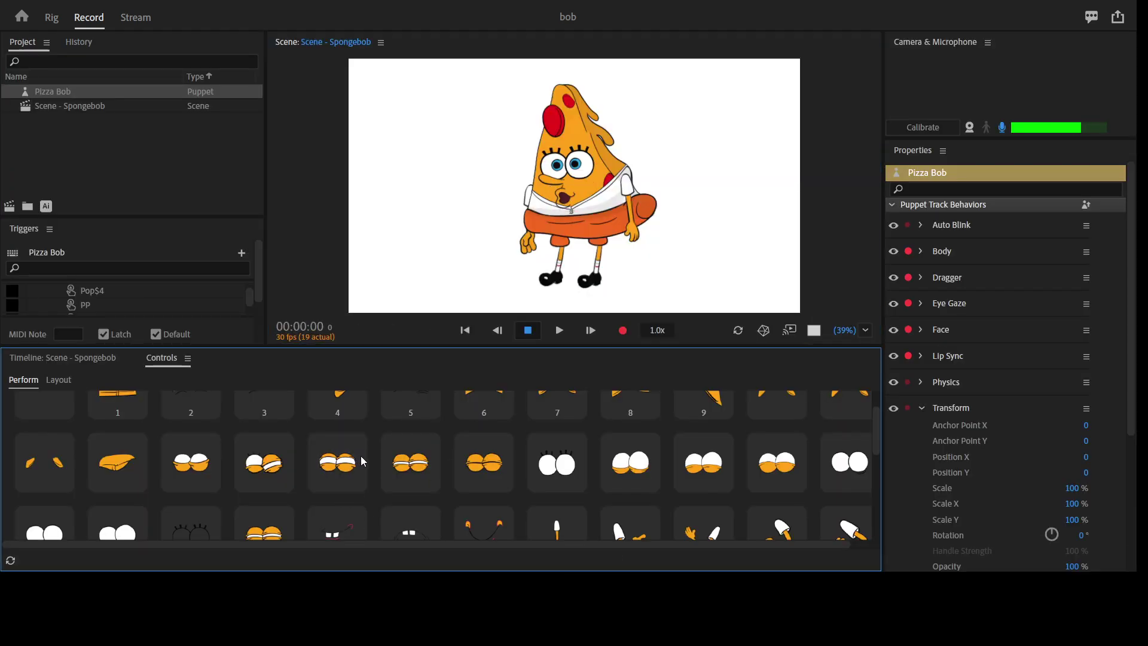
click(74, 358)
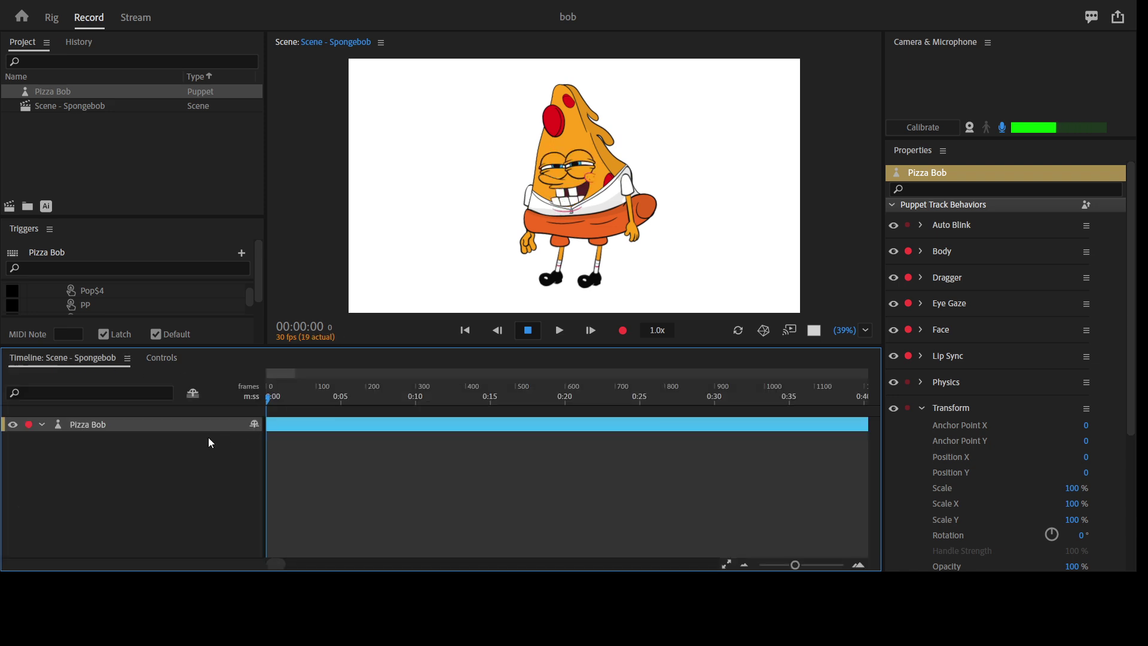
key(grave)
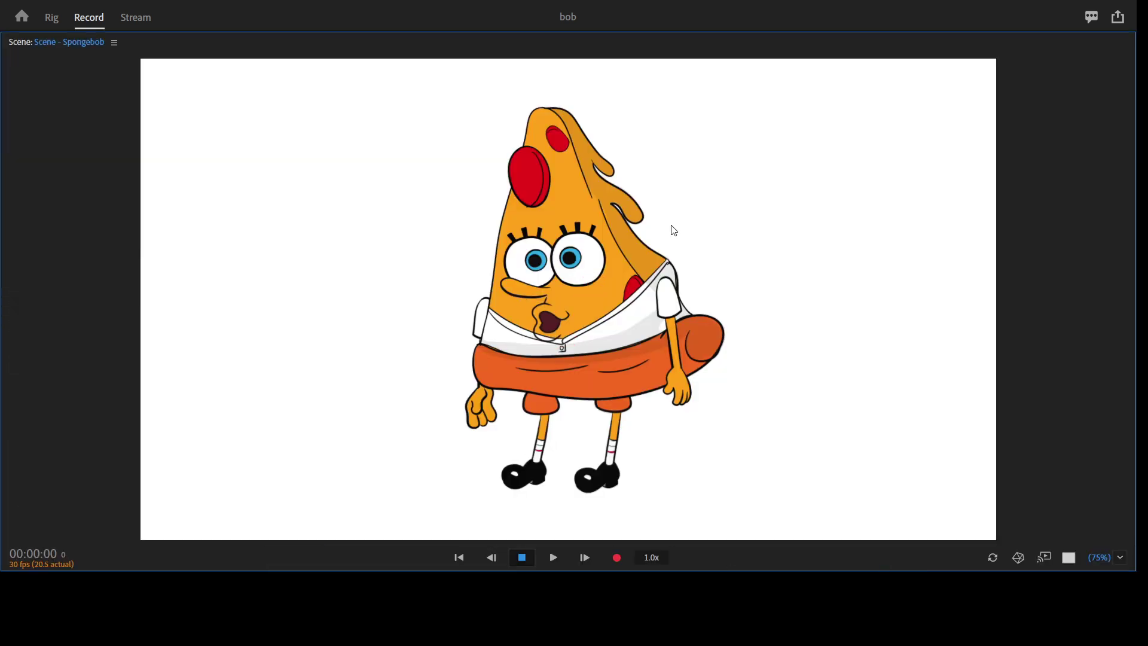